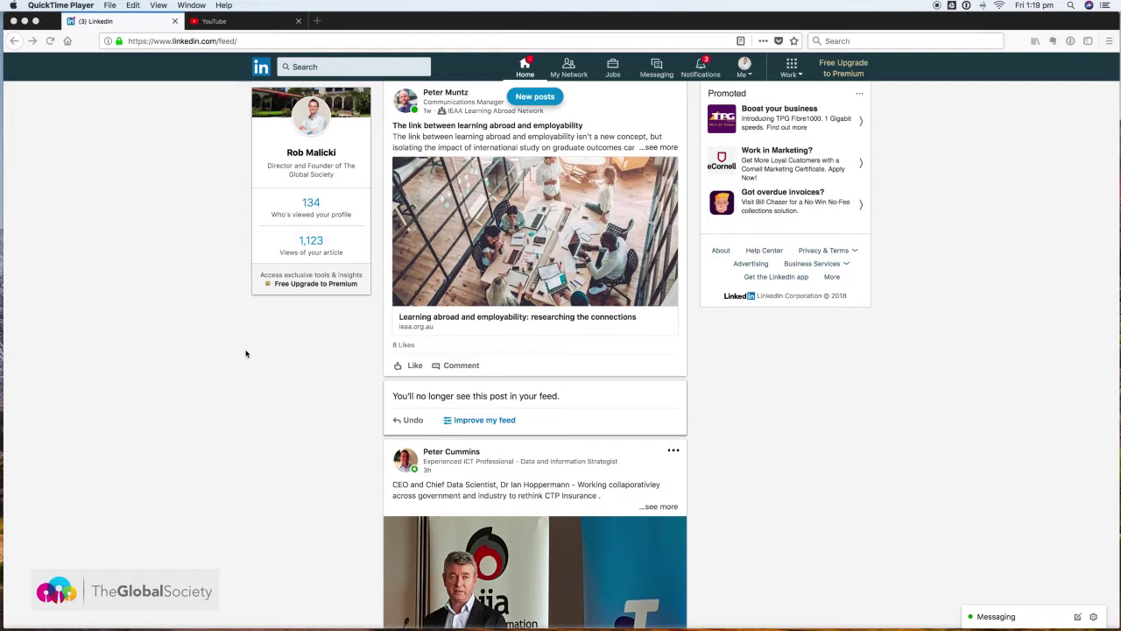
Open your own profile page from the home feed
scroll(512, 291, down, 4)
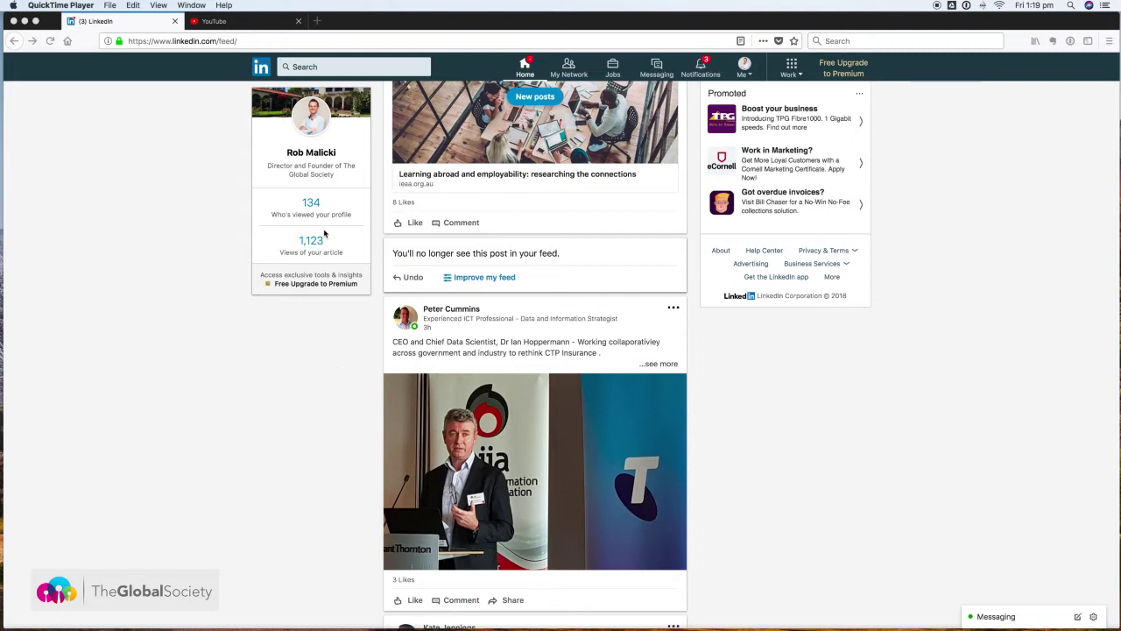
click(312, 158)
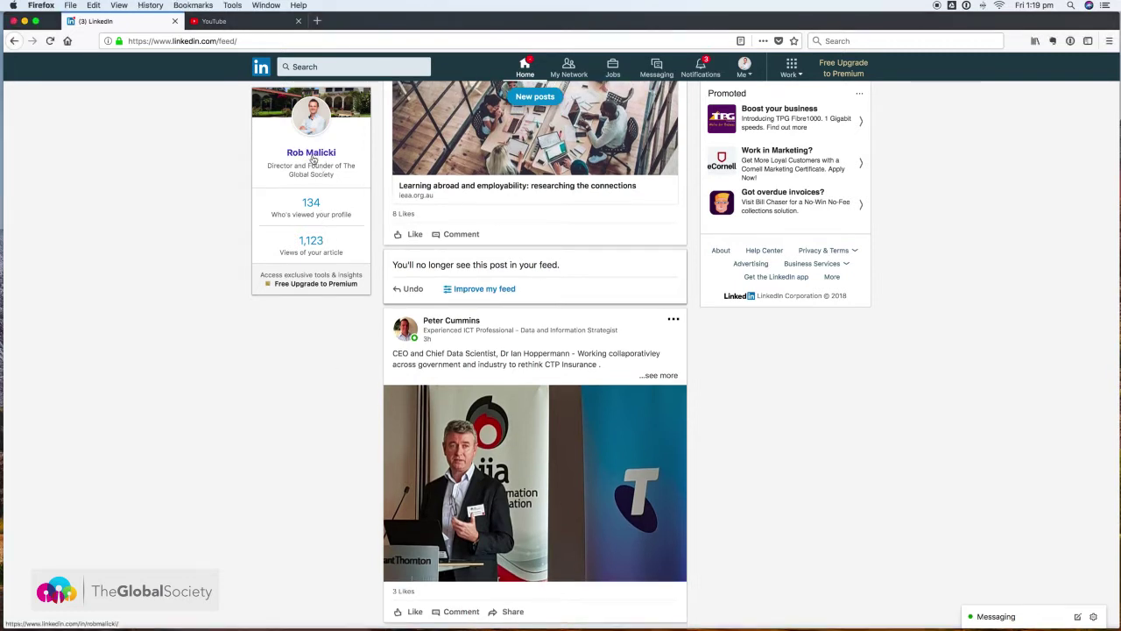
click(310, 154)
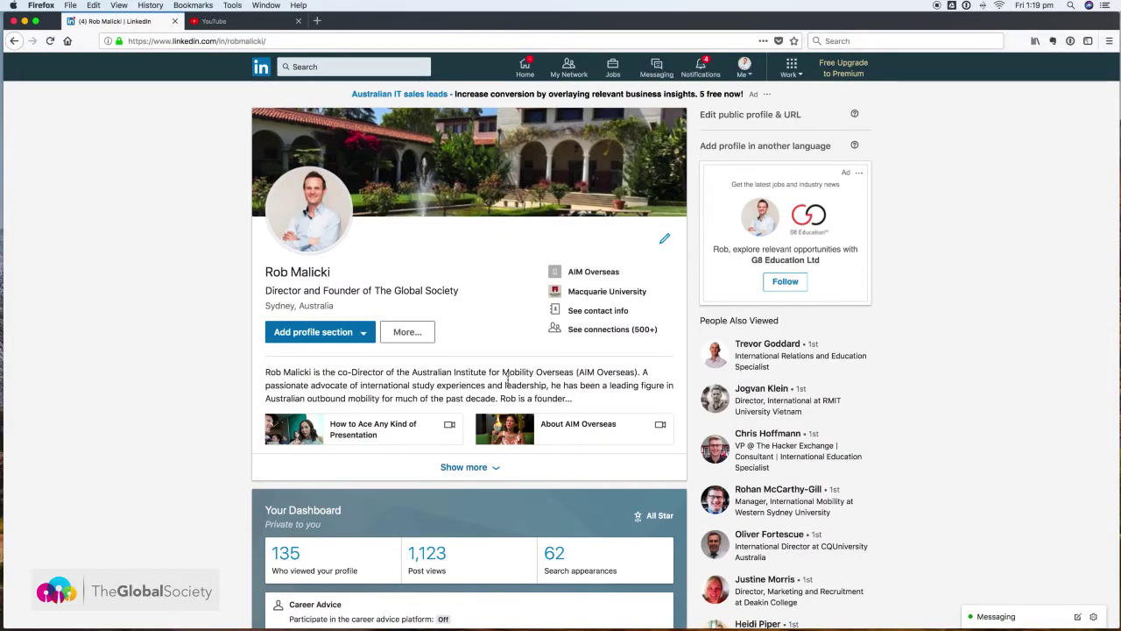
Review the current headline and read through the expanded profile summary
drag(267, 372, 346, 387)
drag(267, 291, 460, 295)
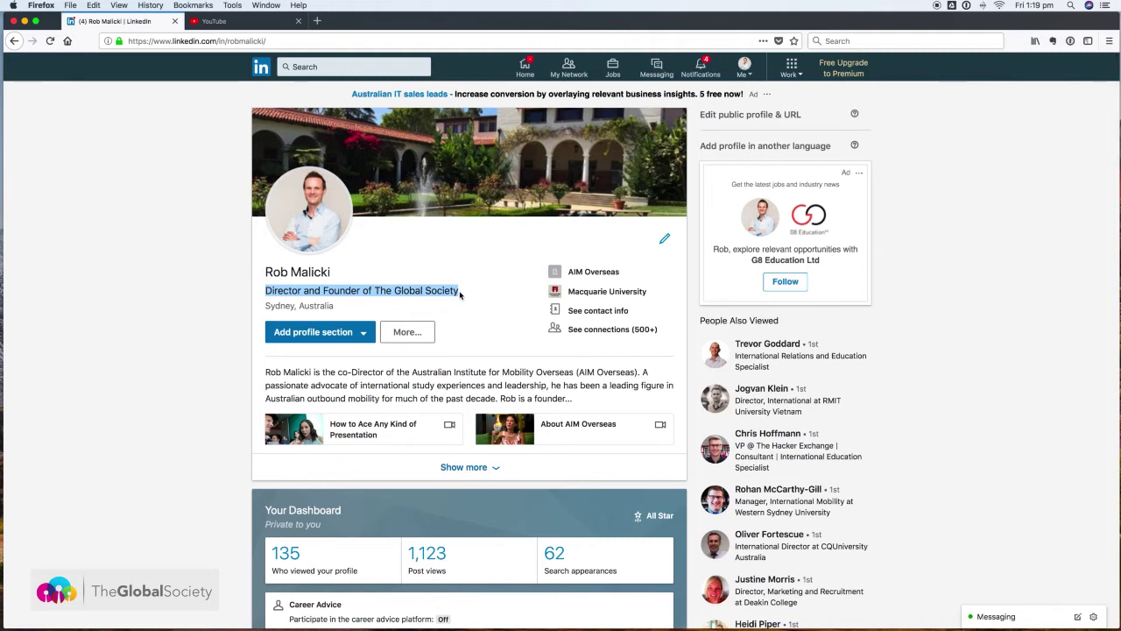
click(354, 300)
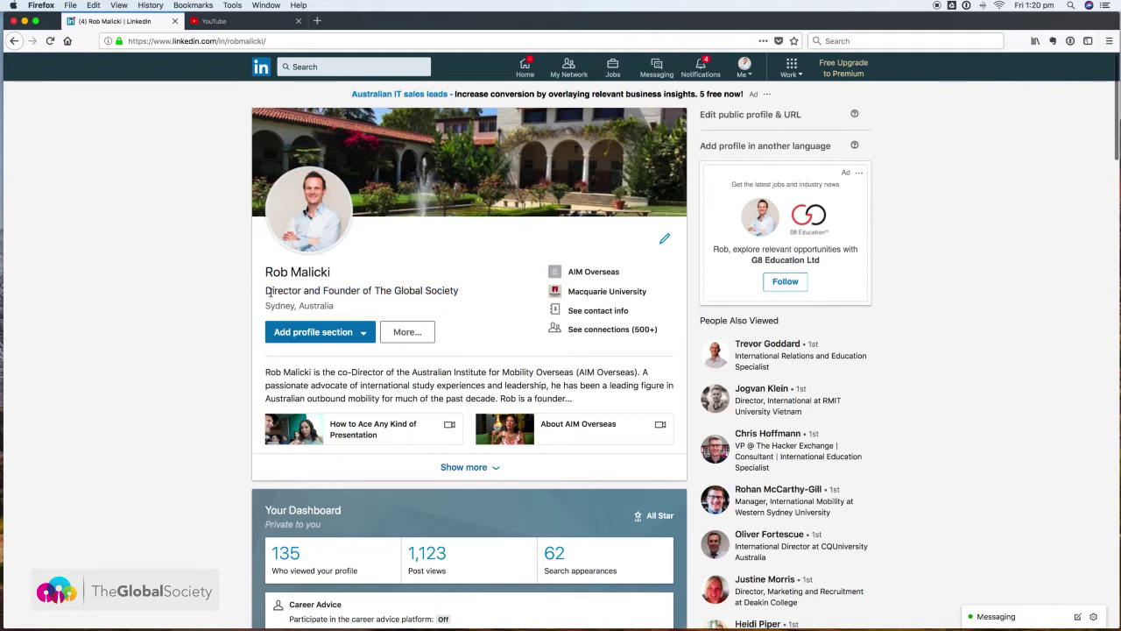
drag(264, 290, 445, 290)
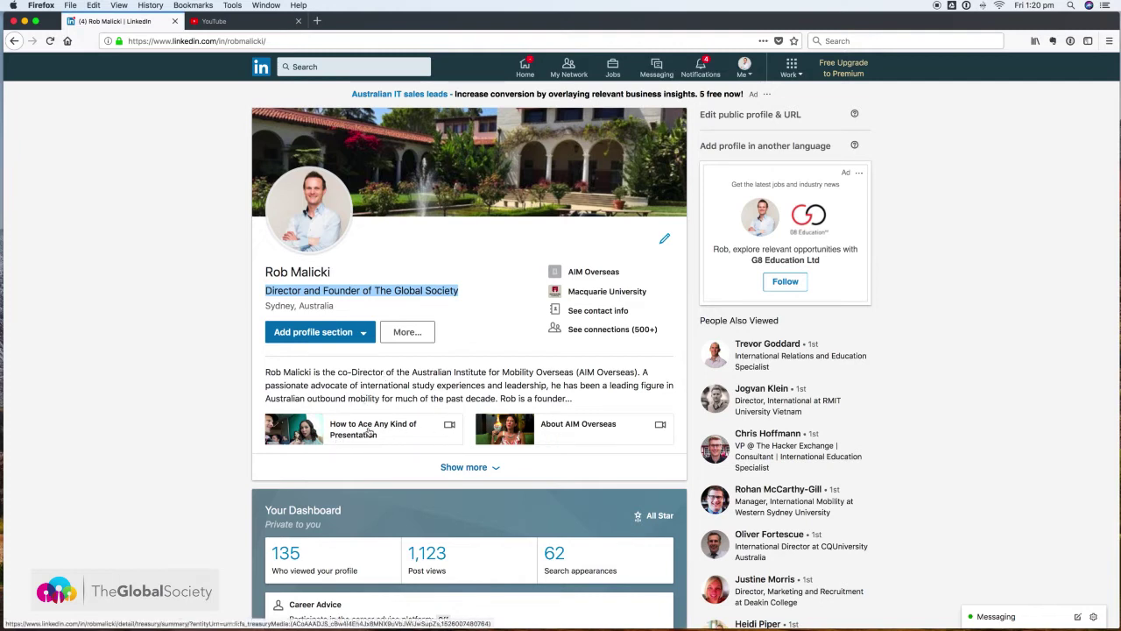
click(492, 467)
scroll(368, 488, down, 8)
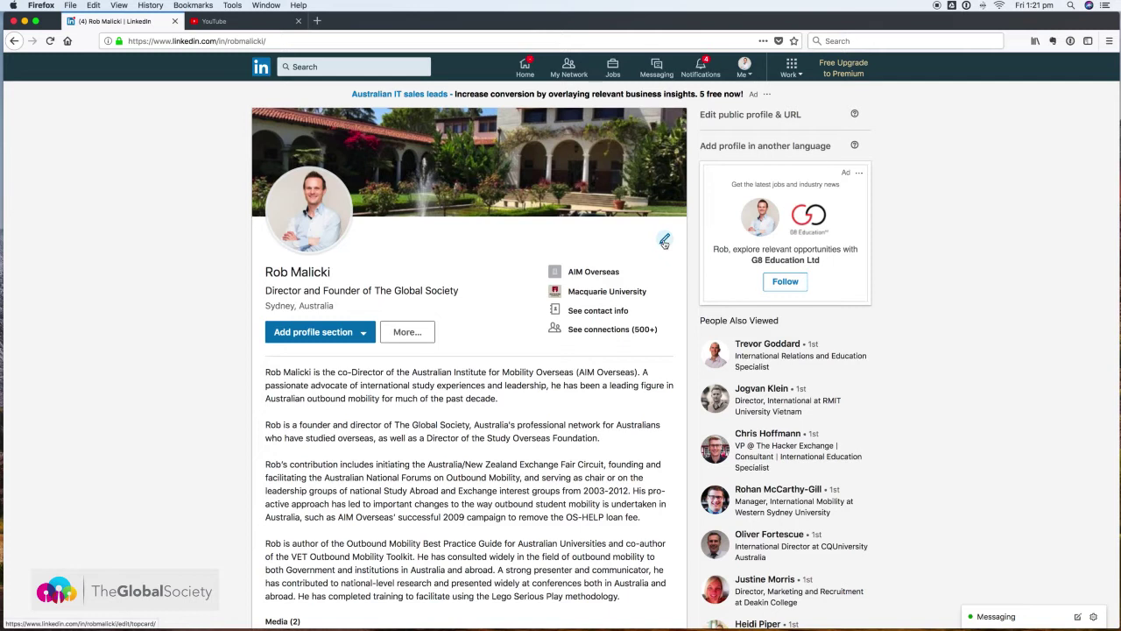
Replace the profile's background photo with LinkedIn Banner.jpg from the Desktop, repositioned to include the Instagram caption, and apply it
click(665, 243)
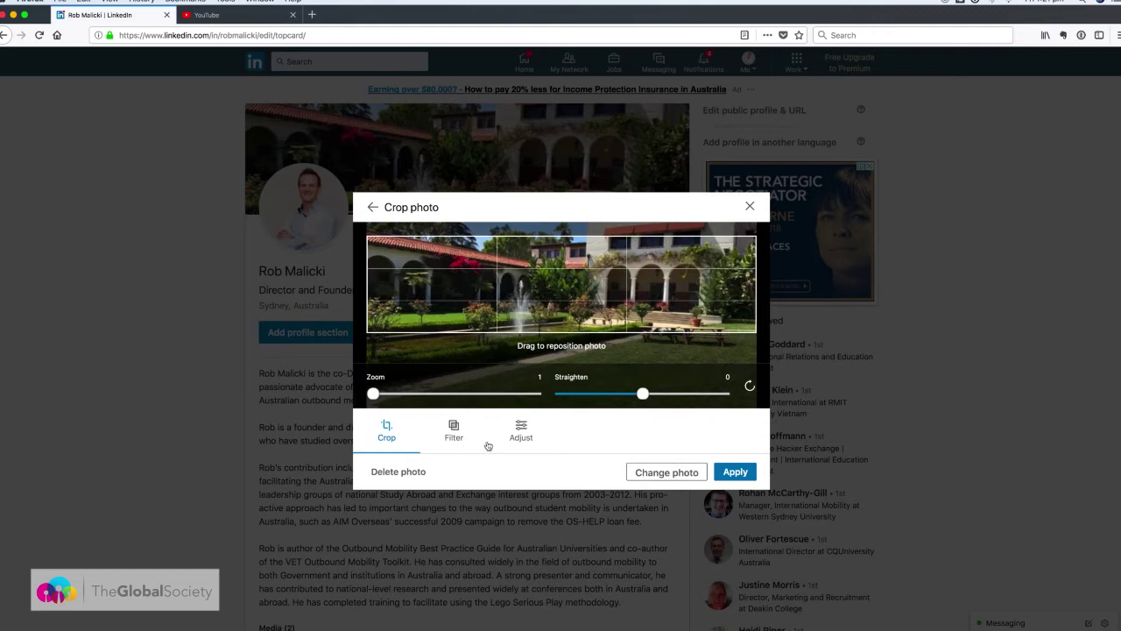
click(668, 472)
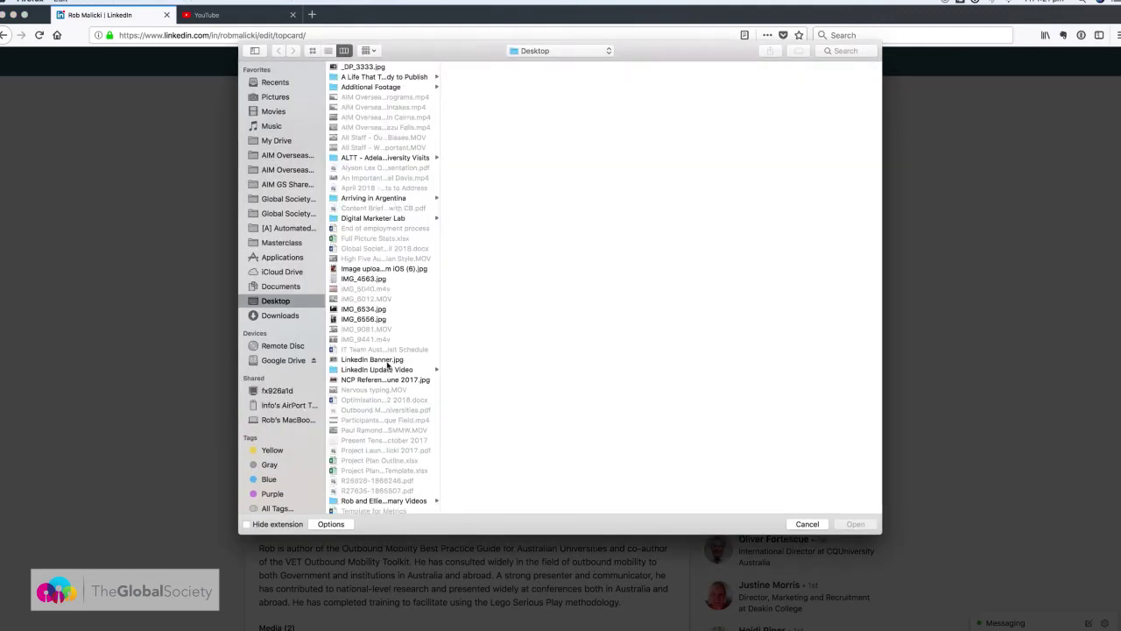
click(387, 360)
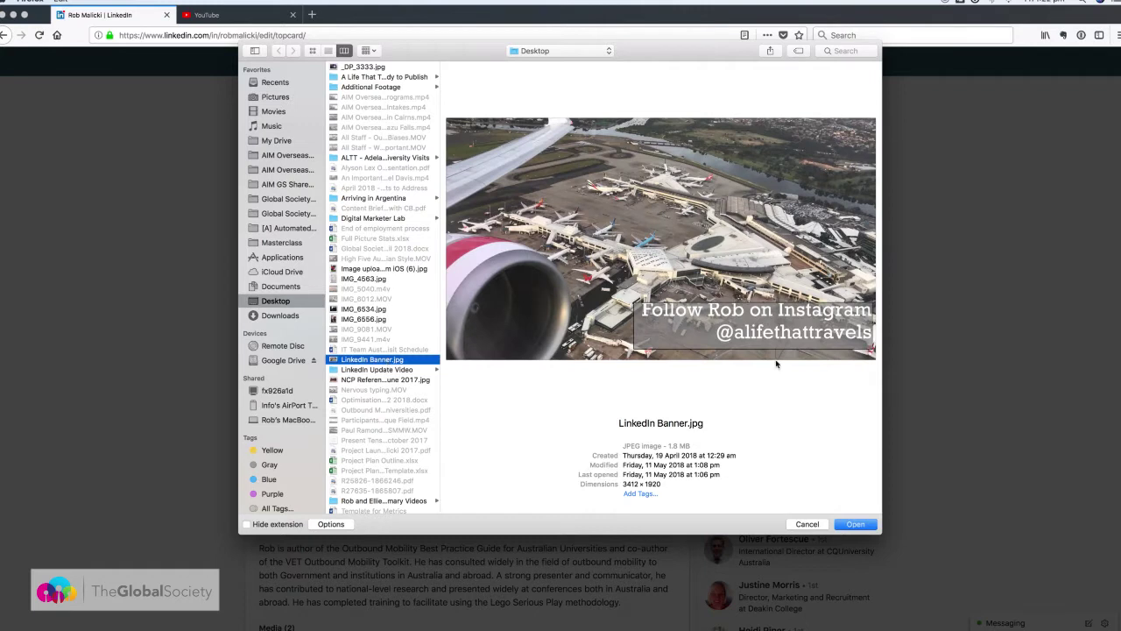
click(857, 525)
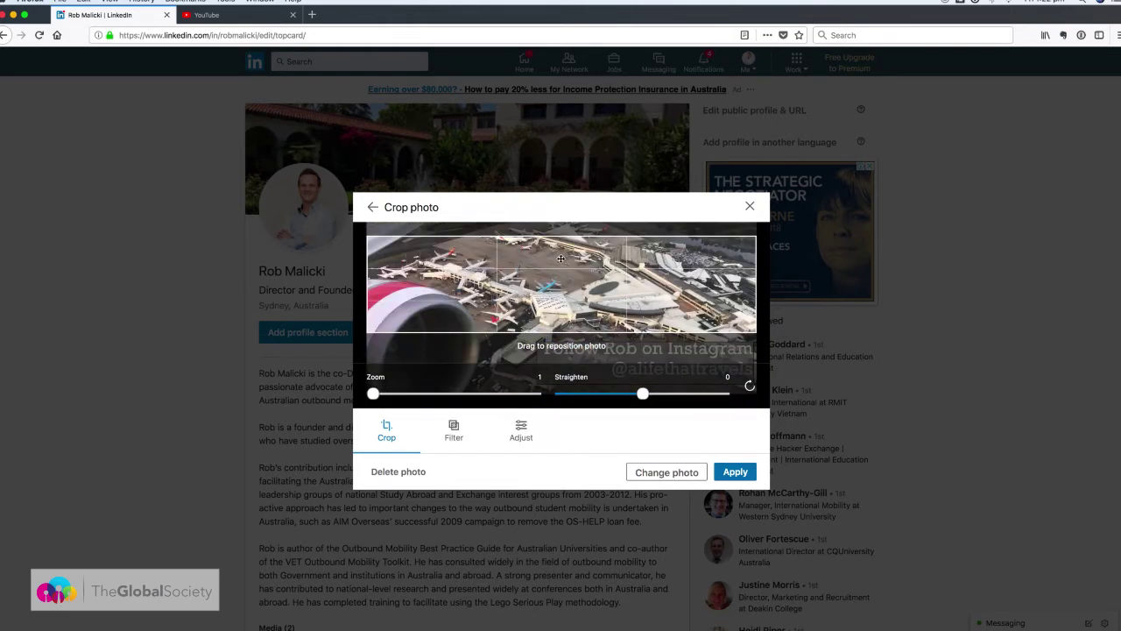
mouse_move(561, 261)
mouse_down()
mouse_move(560, 229)
mouse_move(561, 271)
mouse_move(565, 254)
mouse_up()
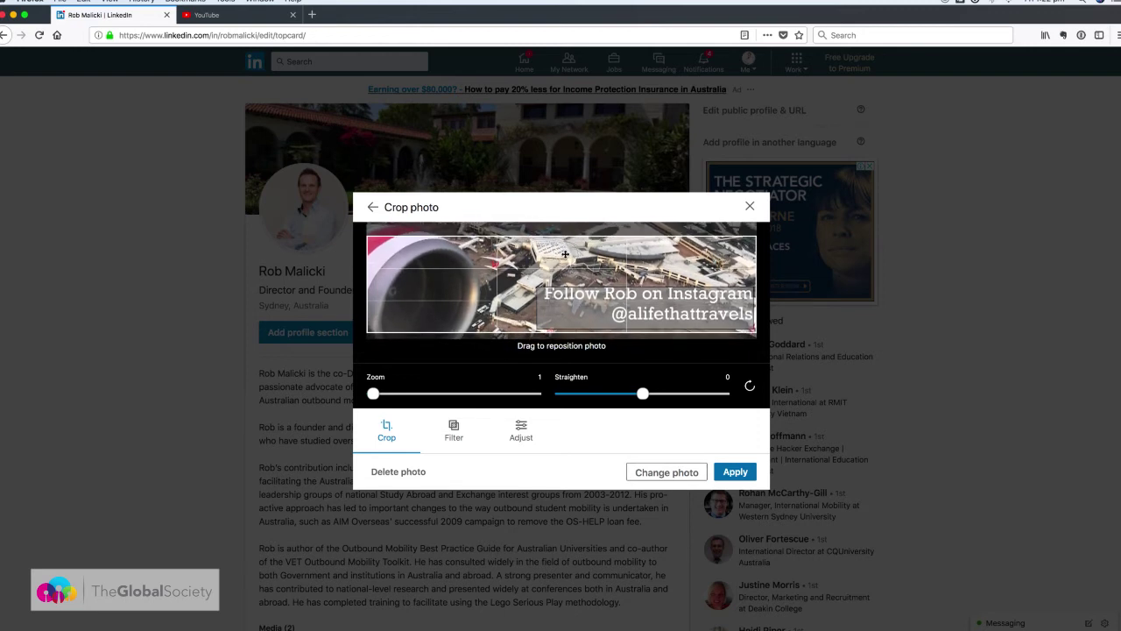
click(736, 472)
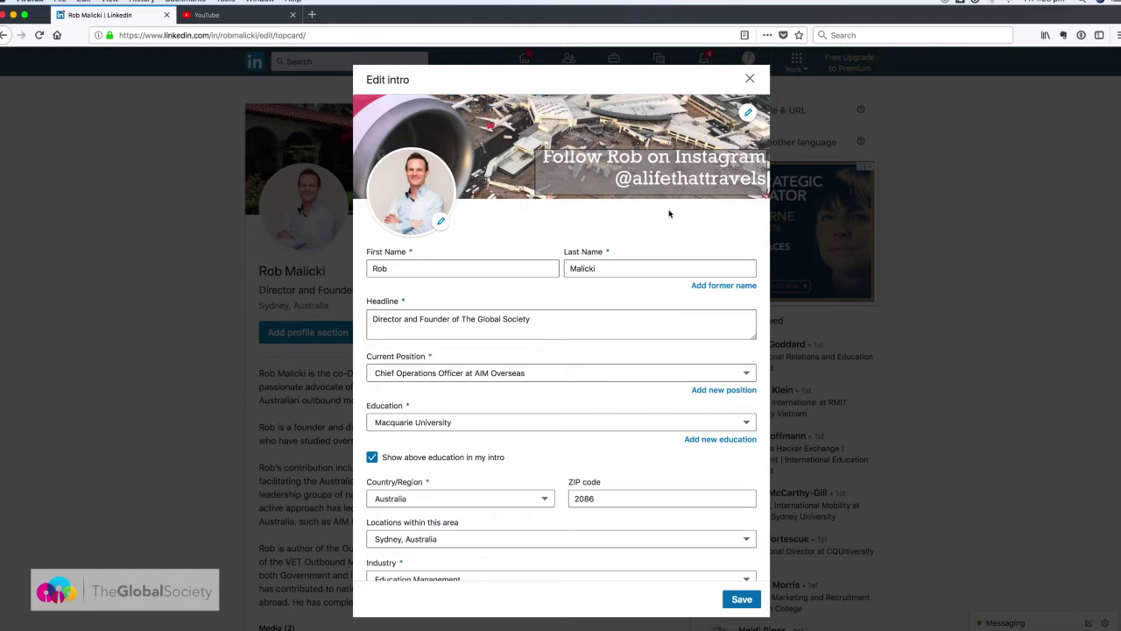
Find the headline in the intro form and copy the prepared replacement text from the Word document
scroll(626, 232, down, 4)
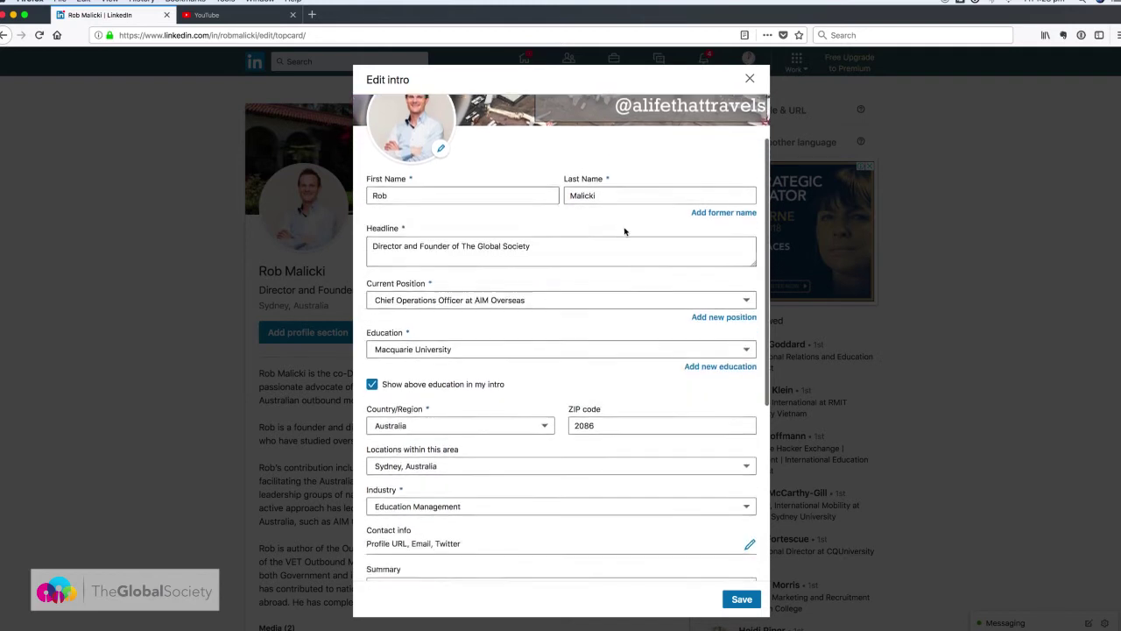
scroll(625, 232, up, 4)
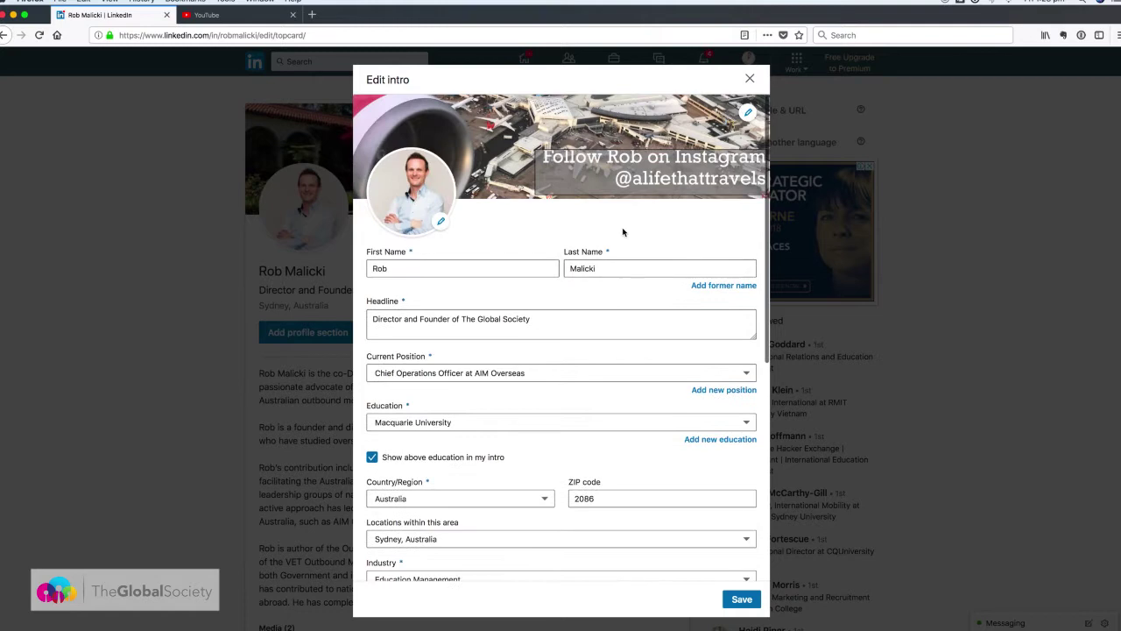
drag(536, 304, 368, 304)
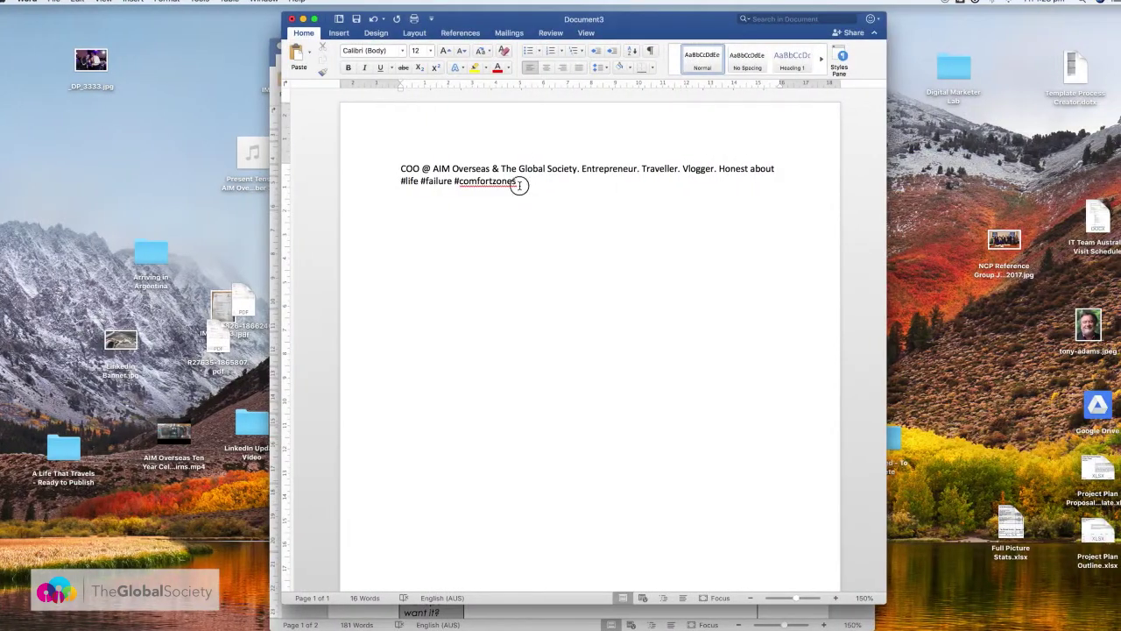
drag(518, 183, 403, 169)
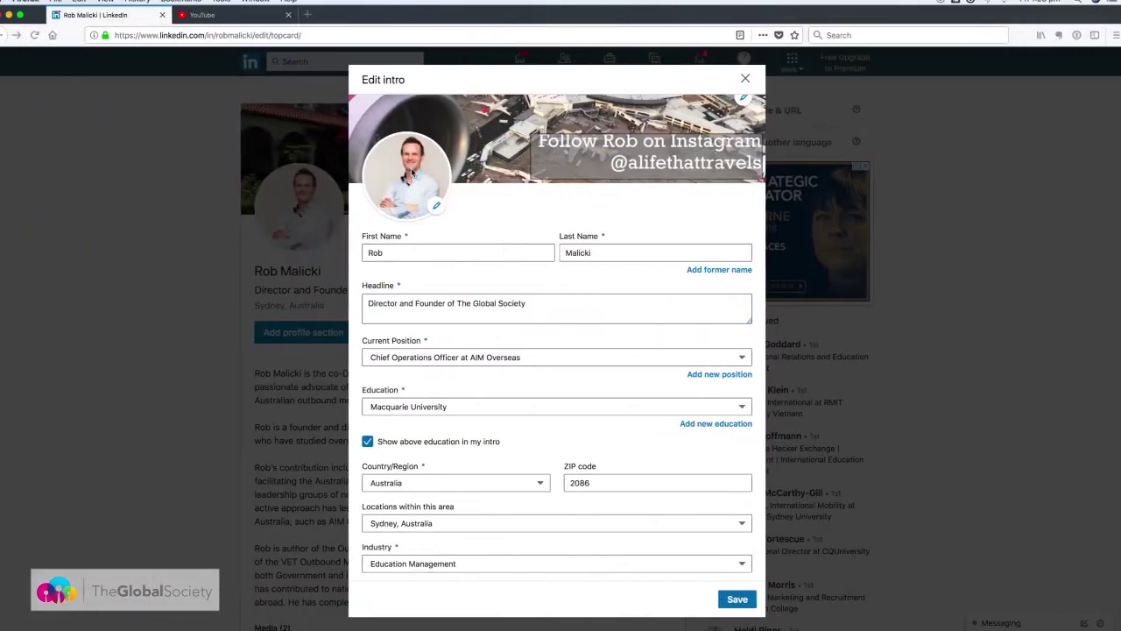
Replace the headline with "COO @ AIM Overseas & The Global Society. Entrepreneur. Traveller. Vlogger. Honest about #life #failure #comfortzones"
mouse_move(373, 303)
mouse_down()
mouse_move(536, 313)
mouse_move(357, 298)
mouse_up()
click(536, 313)
key(super+v)
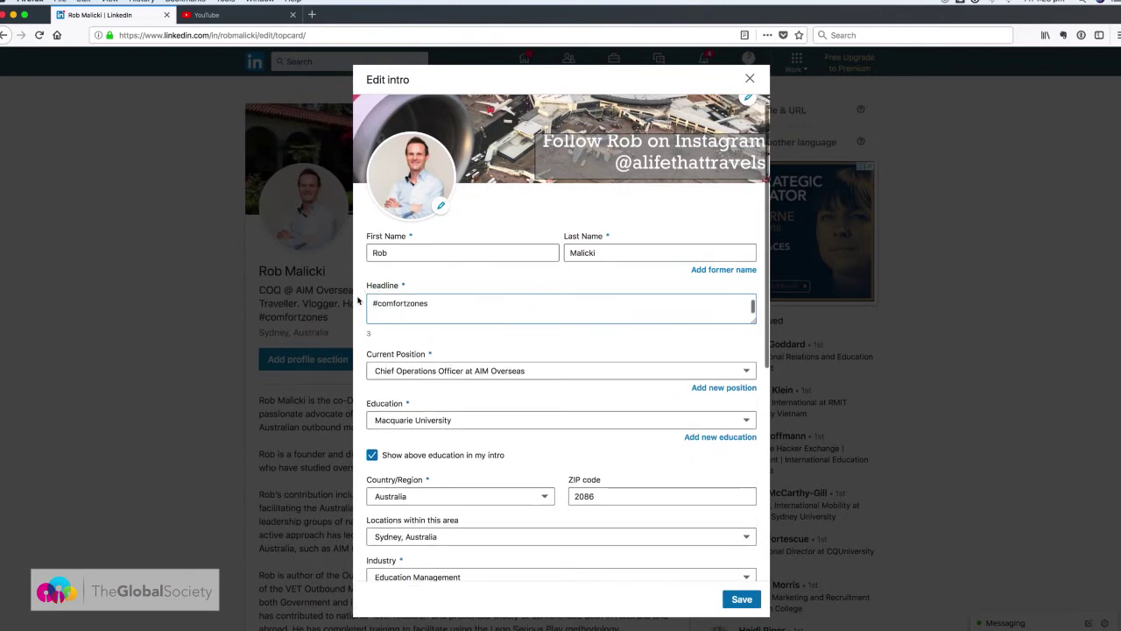
scroll(460, 308, up, 2)
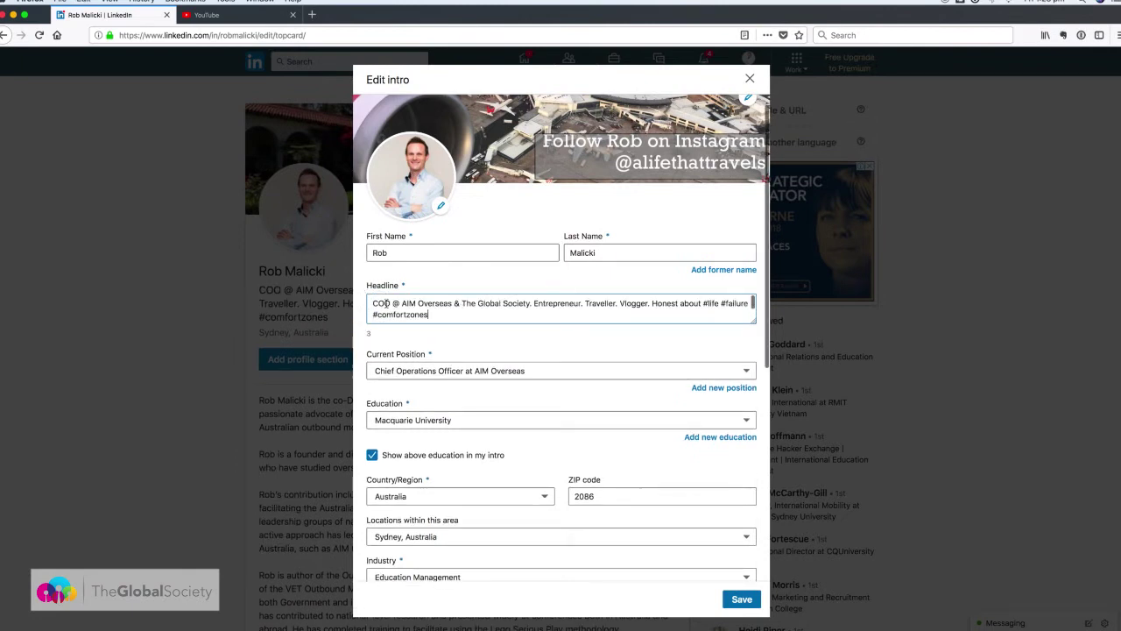
drag(373, 303, 537, 316)
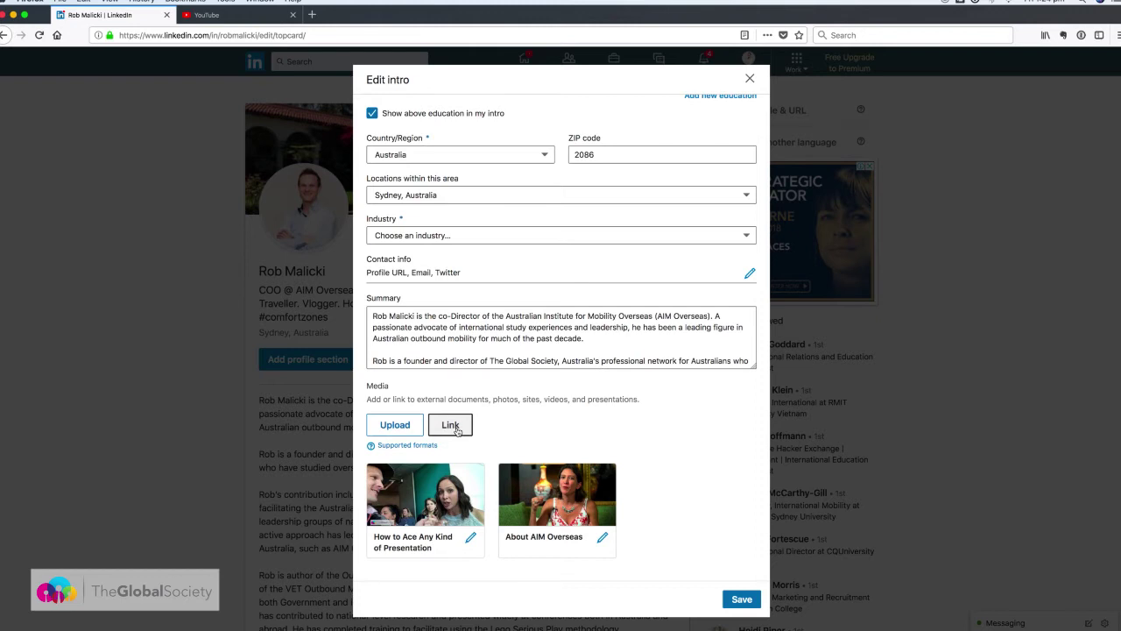
Start a media link under the summary and copy the video URL of the interview preparation video from YouTube
click(454, 428)
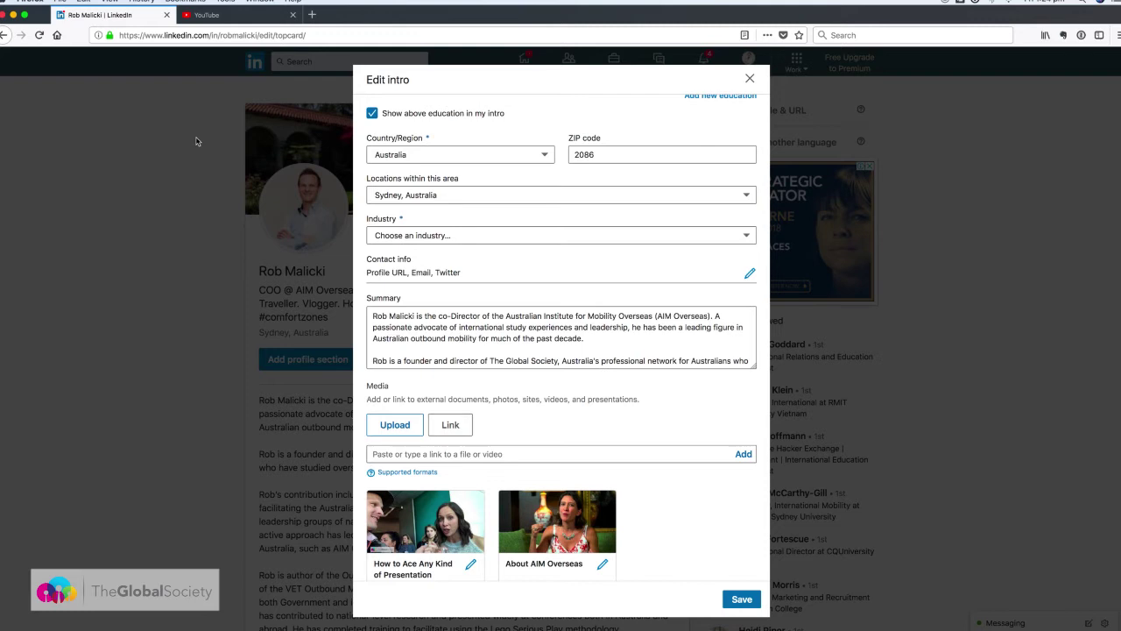
click(238, 14)
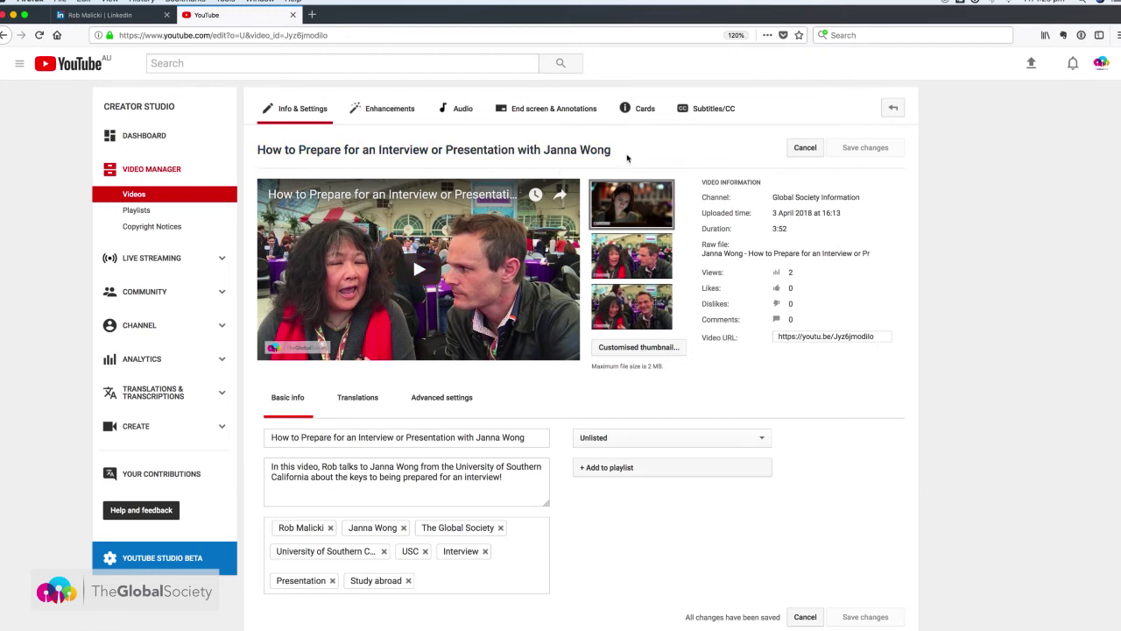
click(883, 336)
key(super+c)
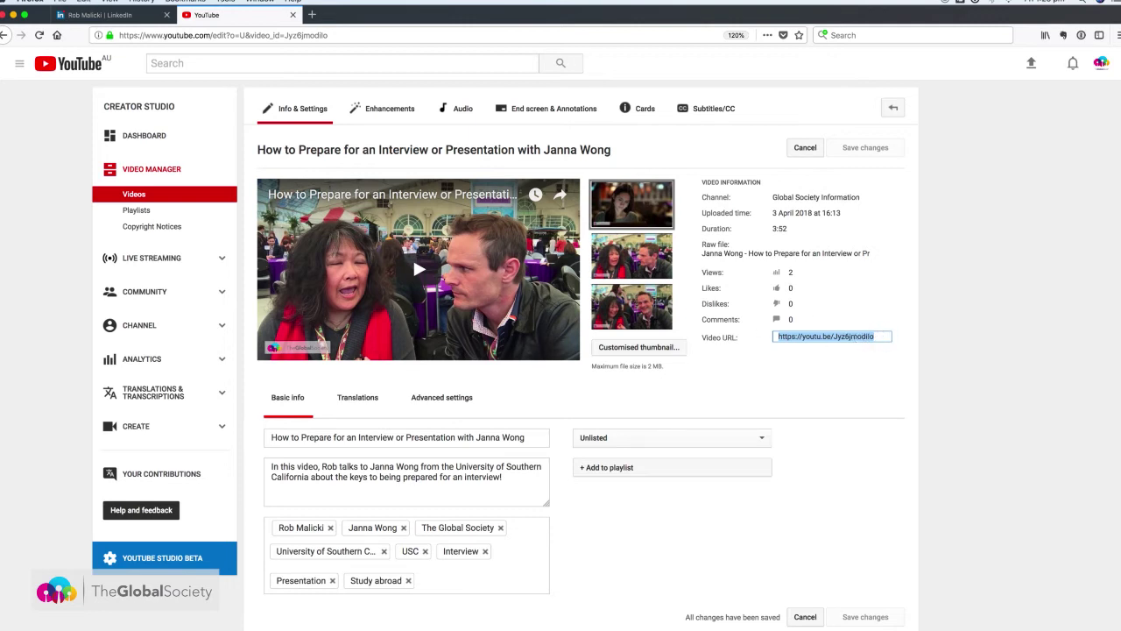
Return to the intro form on LinkedIn and add the copied YouTube link as summary media
click(74, 16)
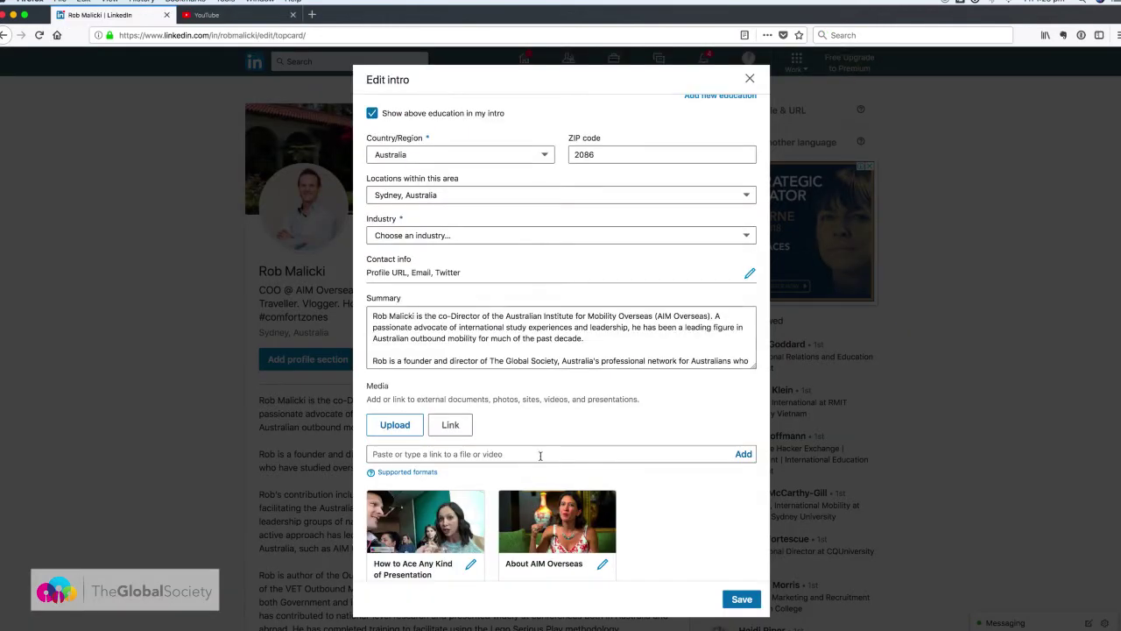
click(482, 454)
key(super+v)
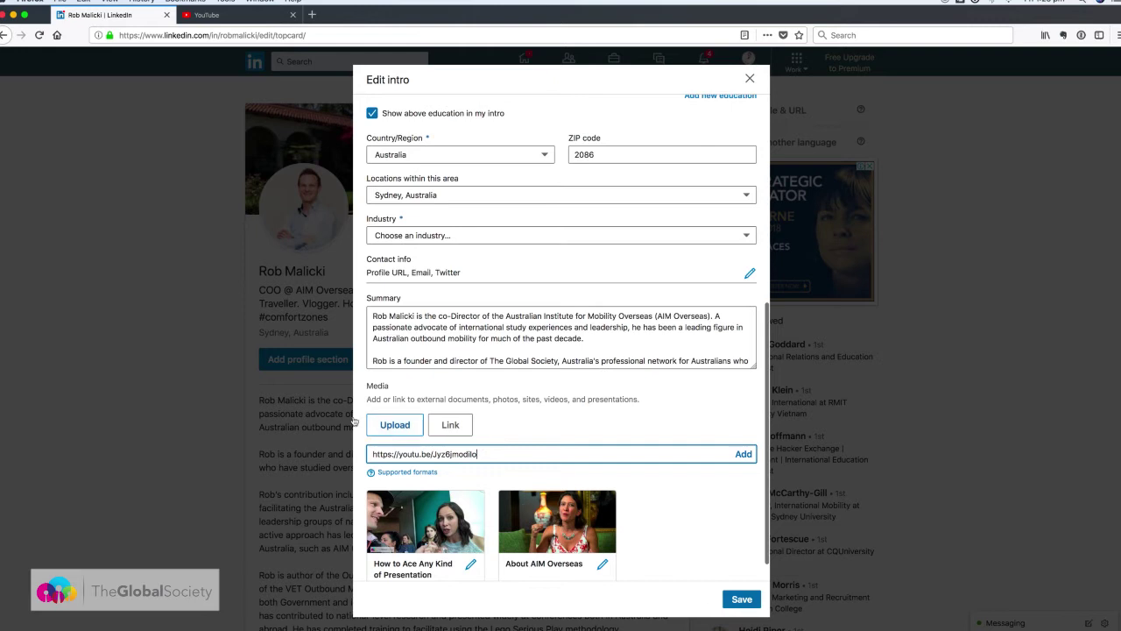
click(744, 454)
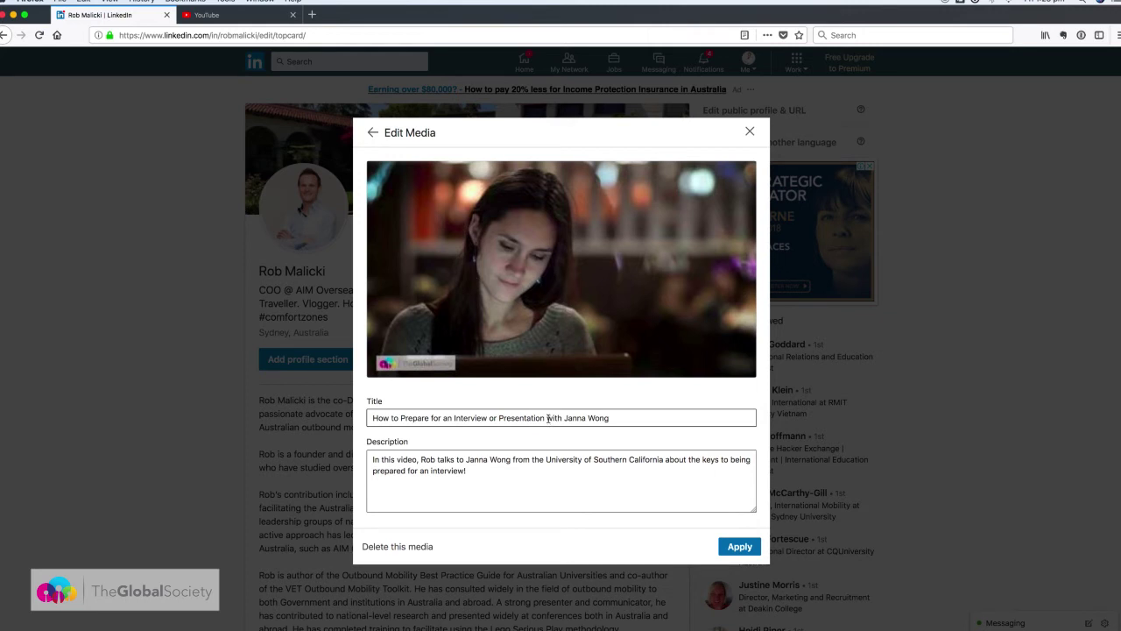
Shorten the new media title to "How to Prepare for an Interview or Presentation" and apply it
drag(547, 418, 615, 419)
key(BackSpace)
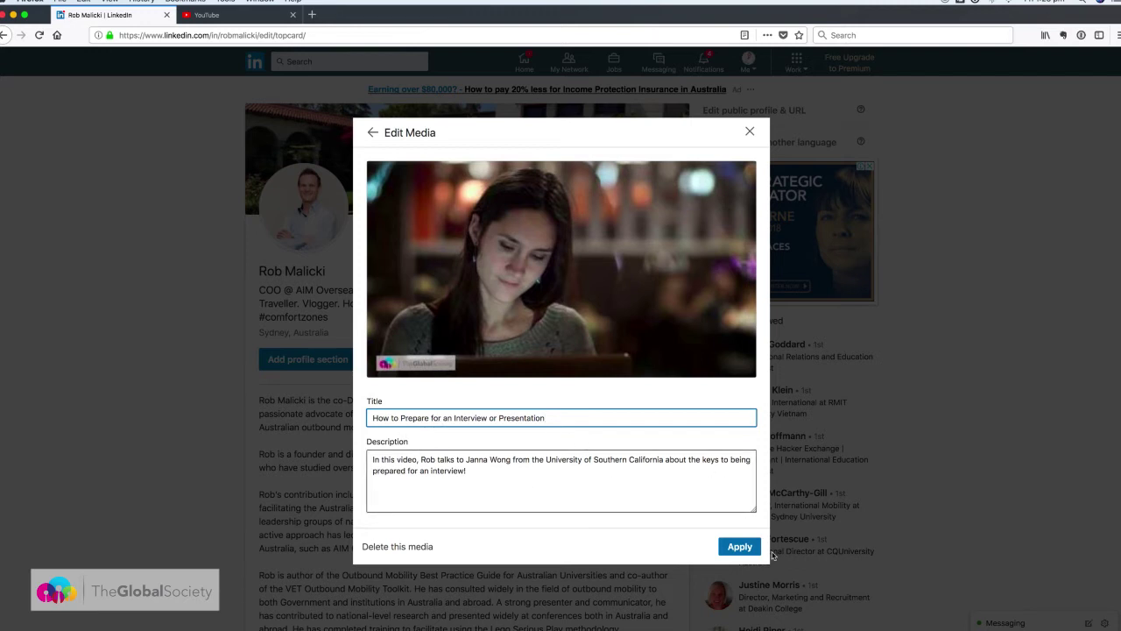
click(739, 544)
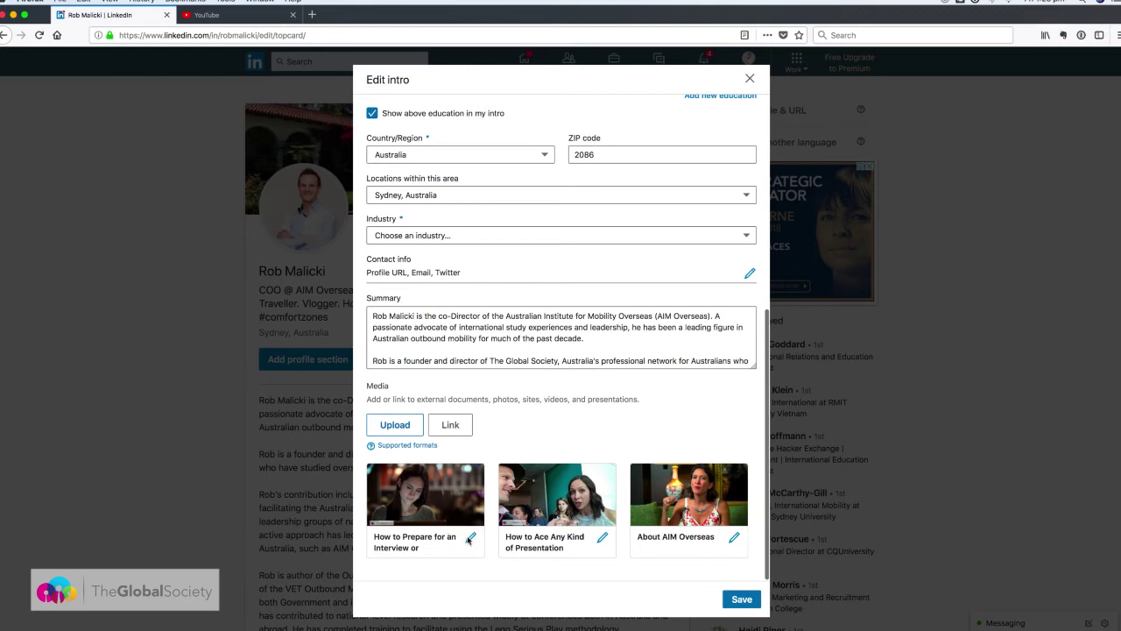
Retitle the new media item "How to Prepare for an Interview" and save the edited intro
click(471, 539)
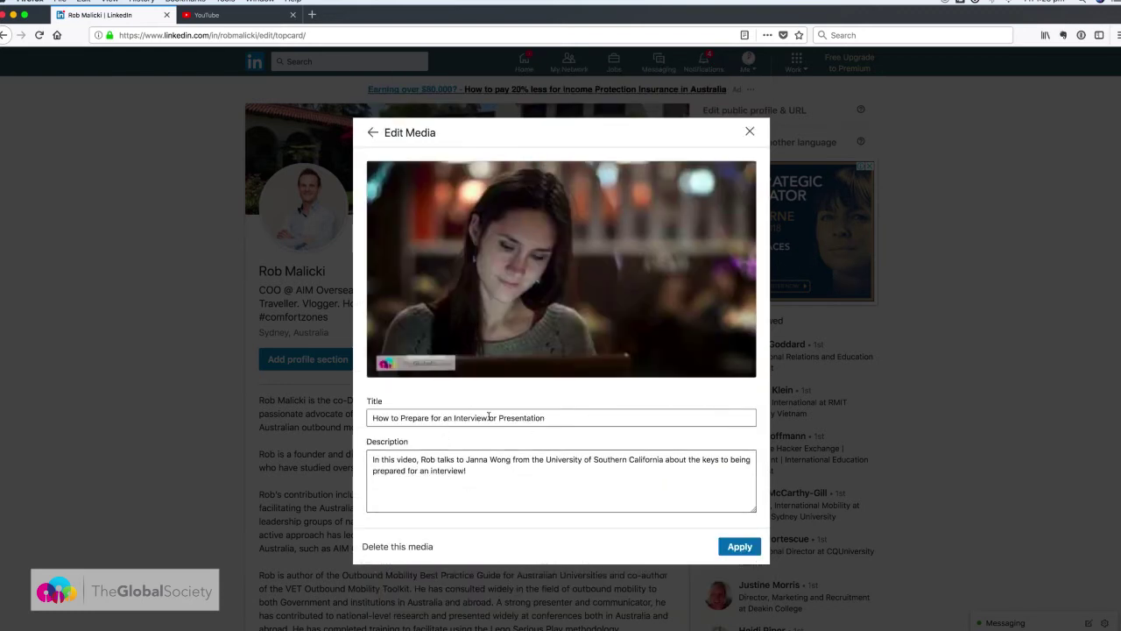
drag(489, 418, 539, 424)
text(n)
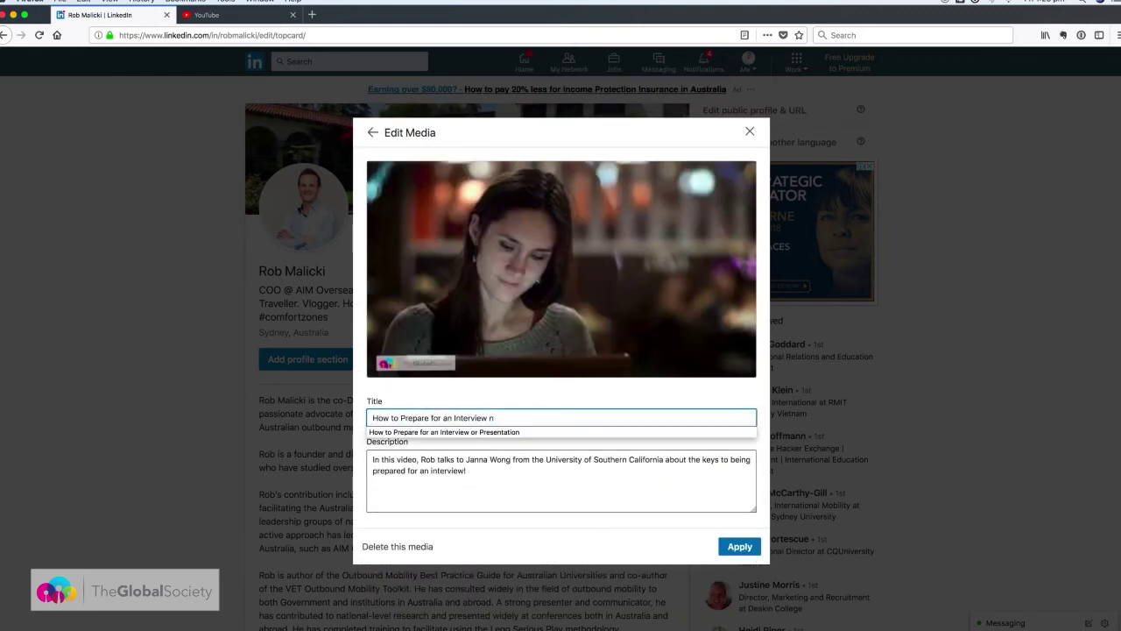
click(739, 545)
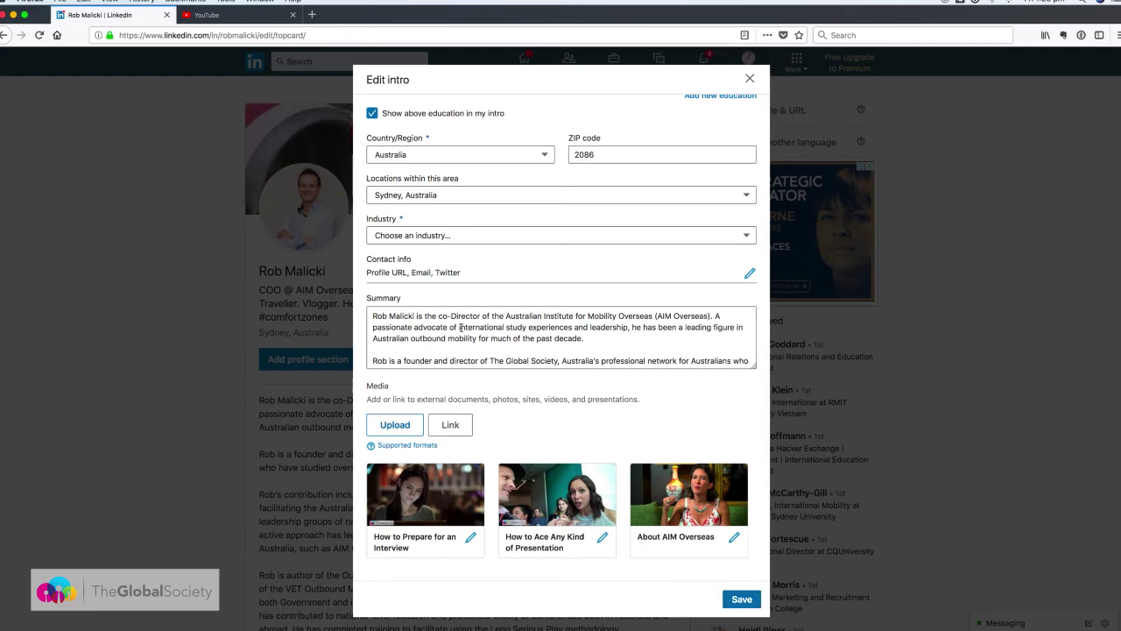
click(742, 598)
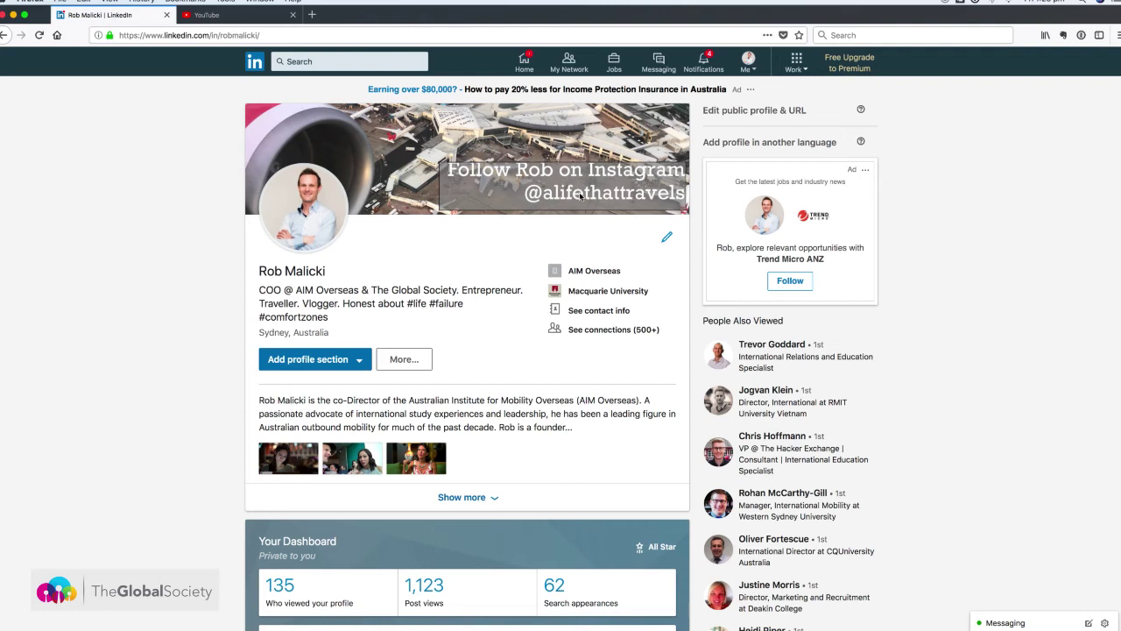
Examine the updated profile's expanded summary, media items, headline and banner
click(443, 496)
scroll(473, 438, down, 2)
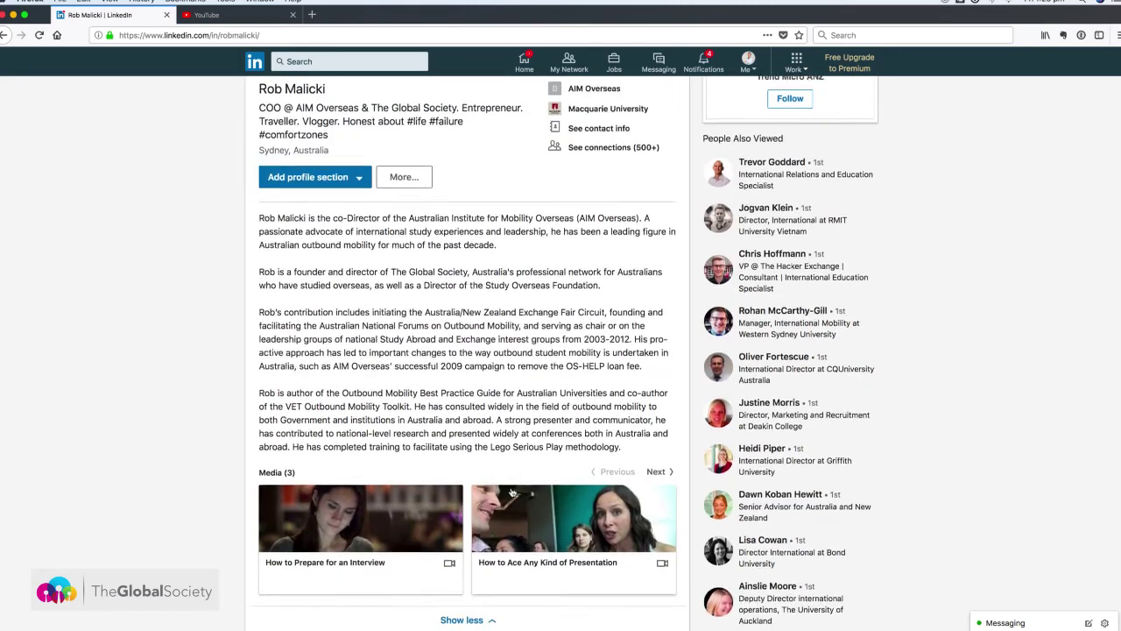
scroll(513, 493, down, 2)
click(659, 387)
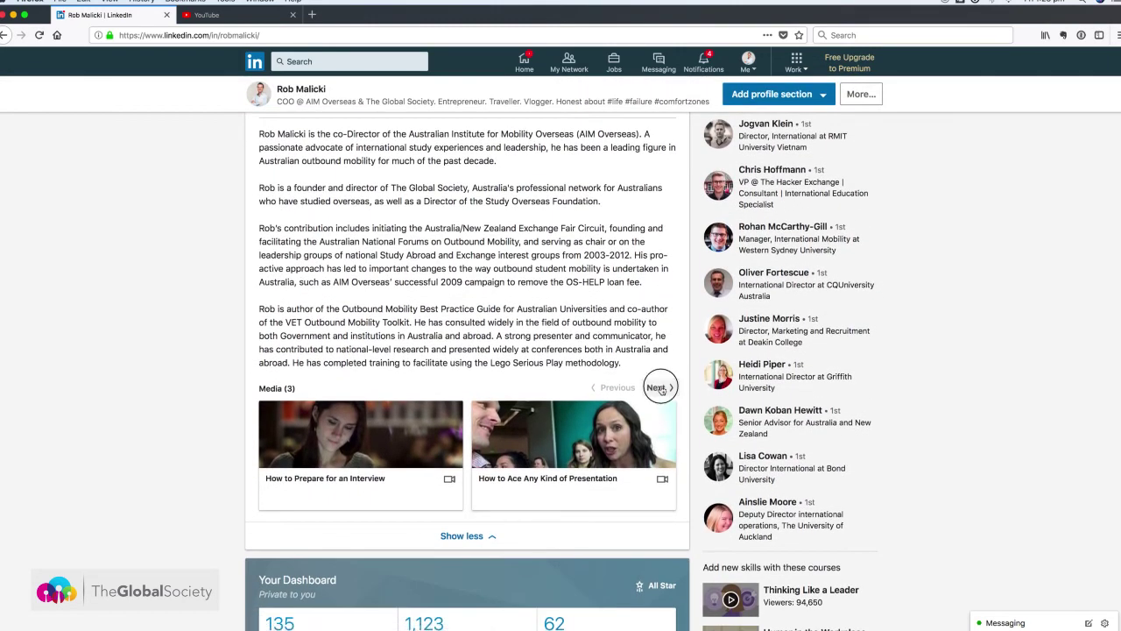
click(617, 388)
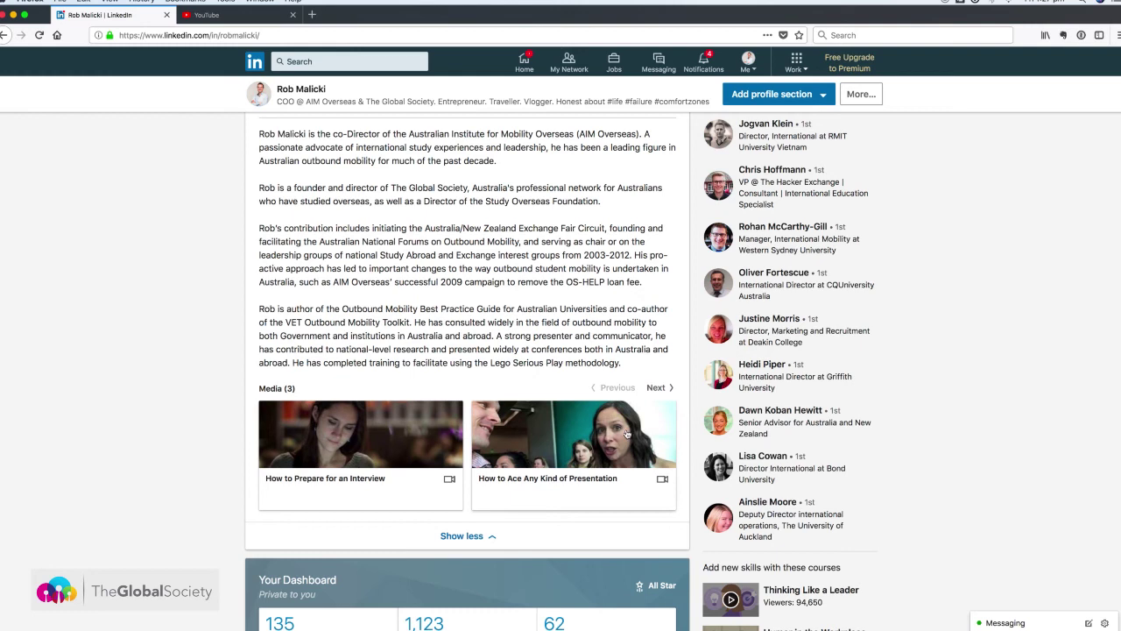
scroll(616, 436, up, 1)
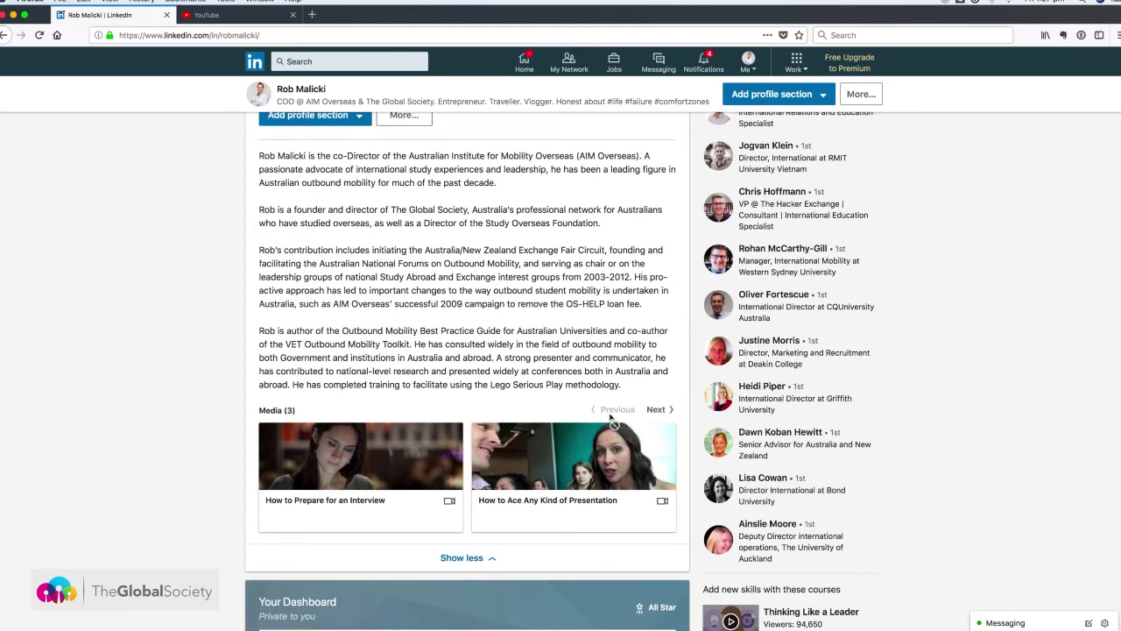
scroll(613, 424, up, 5)
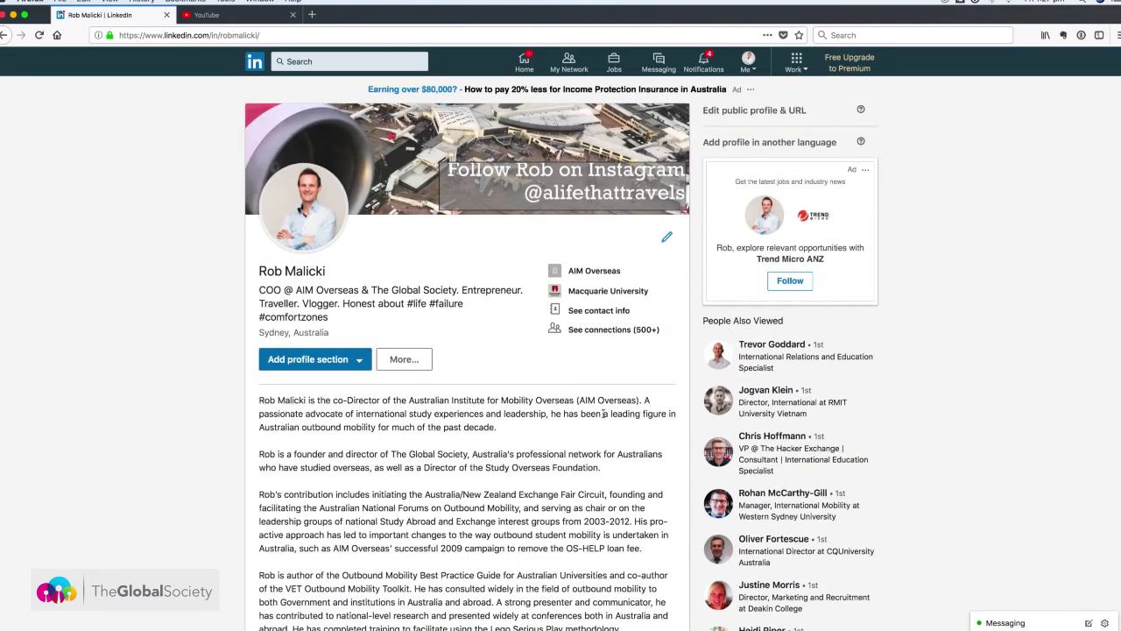